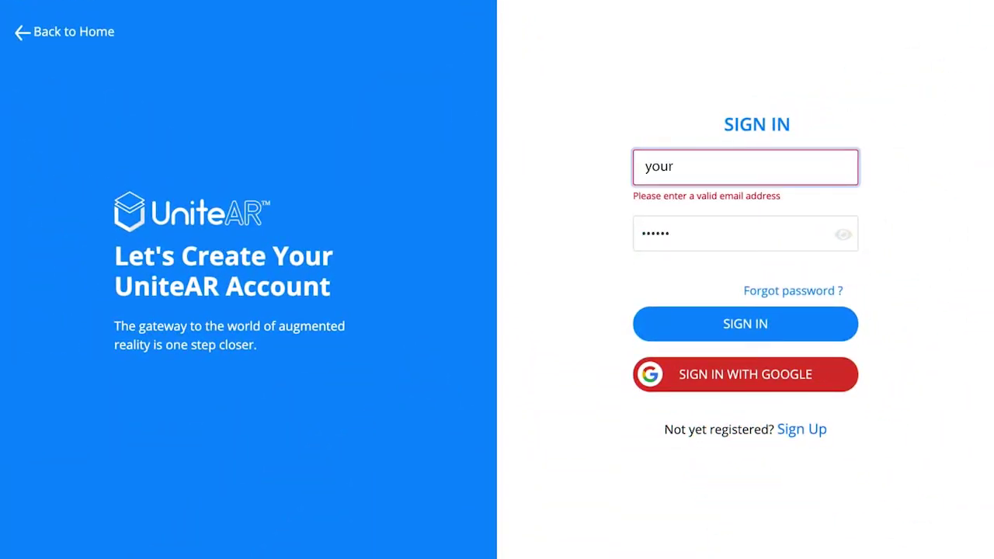
Correct the account e-mail, retype the account password, and sign in to UniteAR.
type("@mail")
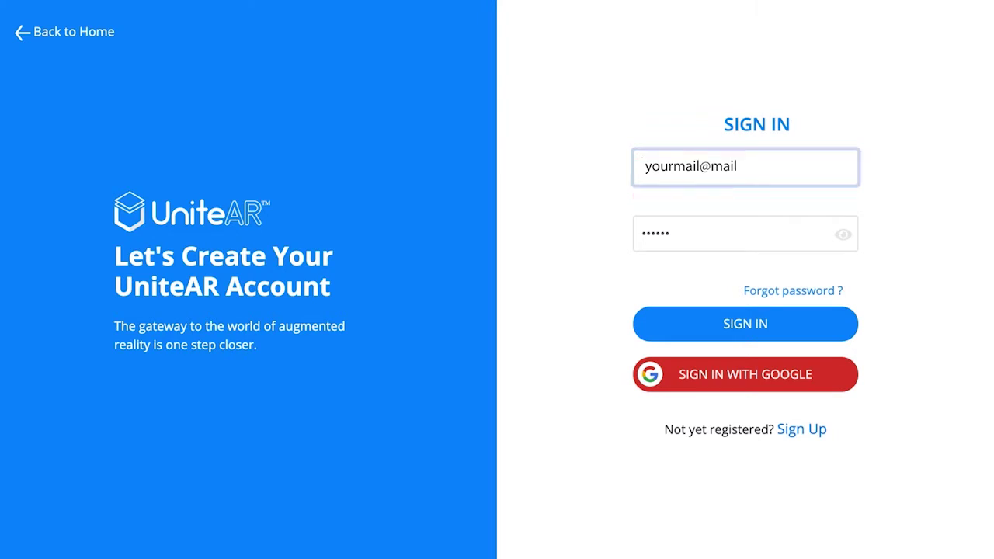
left_click(788, 232)
key("ctrl+a")
type("••••")
left_click(836, 331)
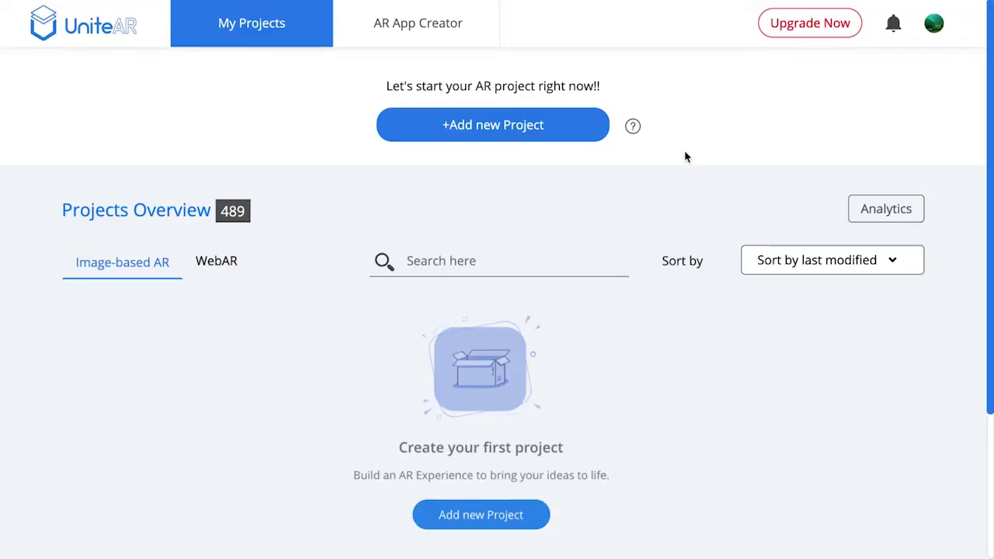
Create an IMAGE-BASED AR project, upload Menu.jpg as its target, and open project Untitled36901.
left_click(573, 134)
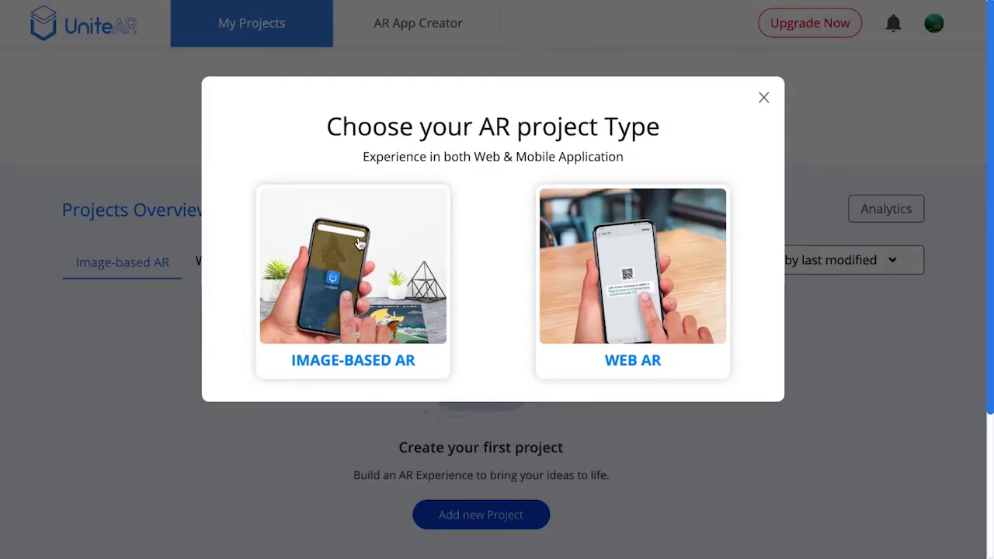
left_click(363, 273)
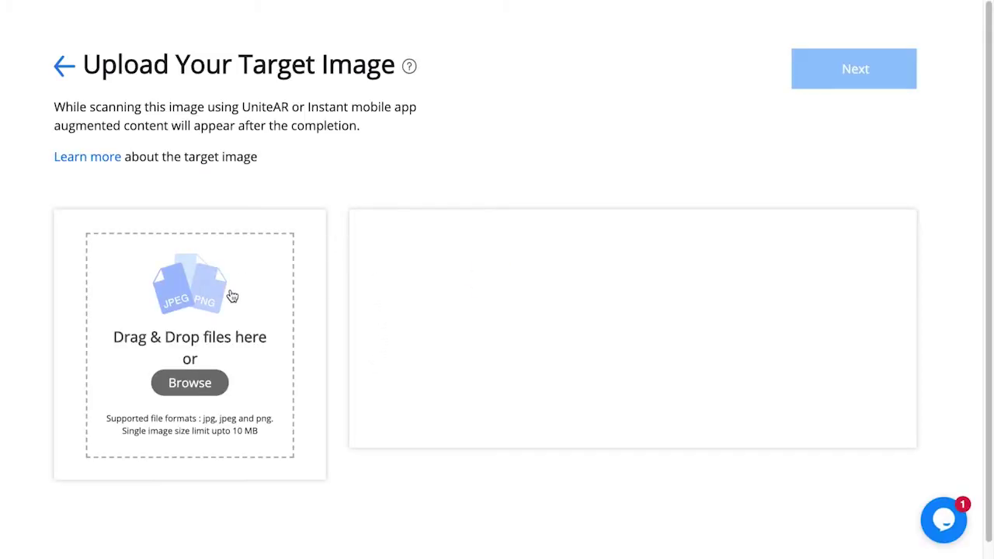
left_click(220, 383)
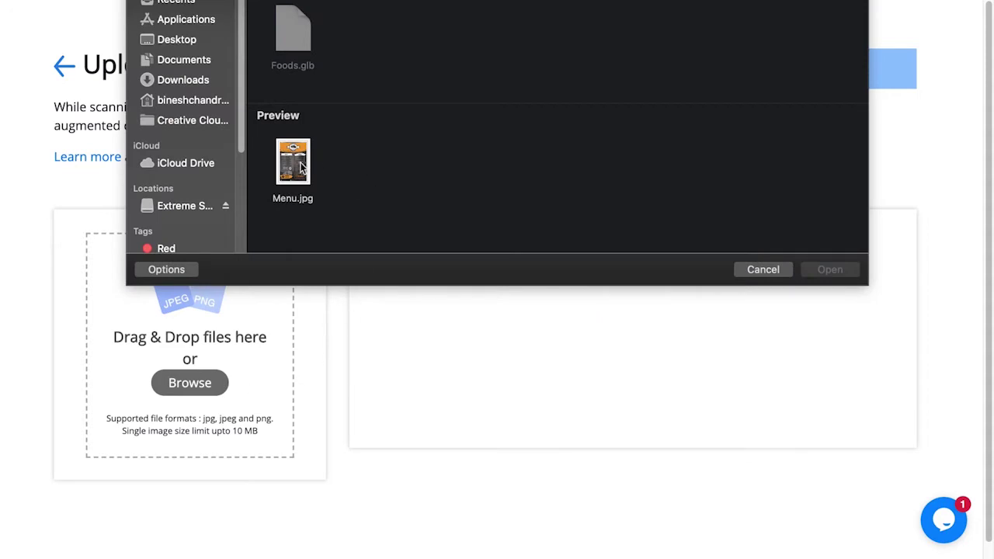
left_click(301, 166)
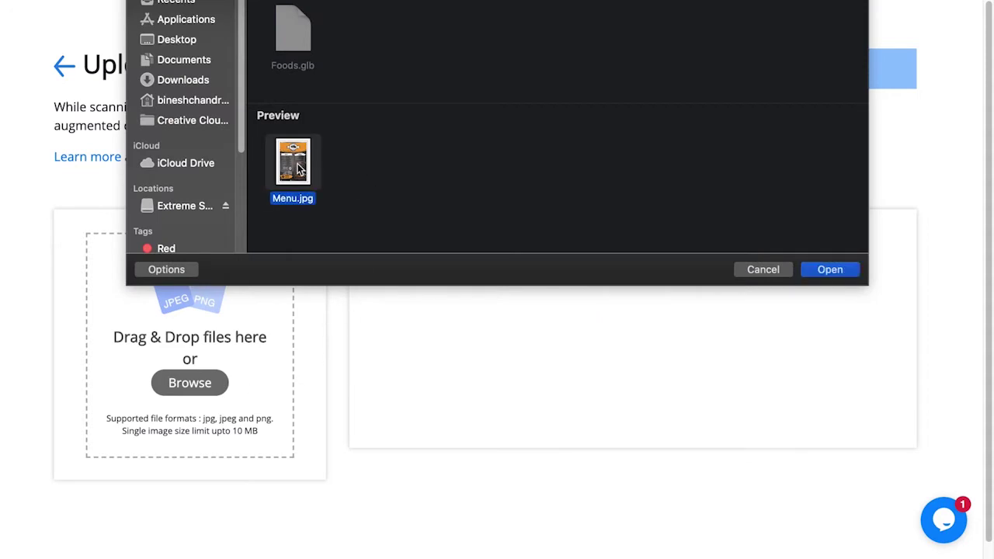
left_click(830, 269)
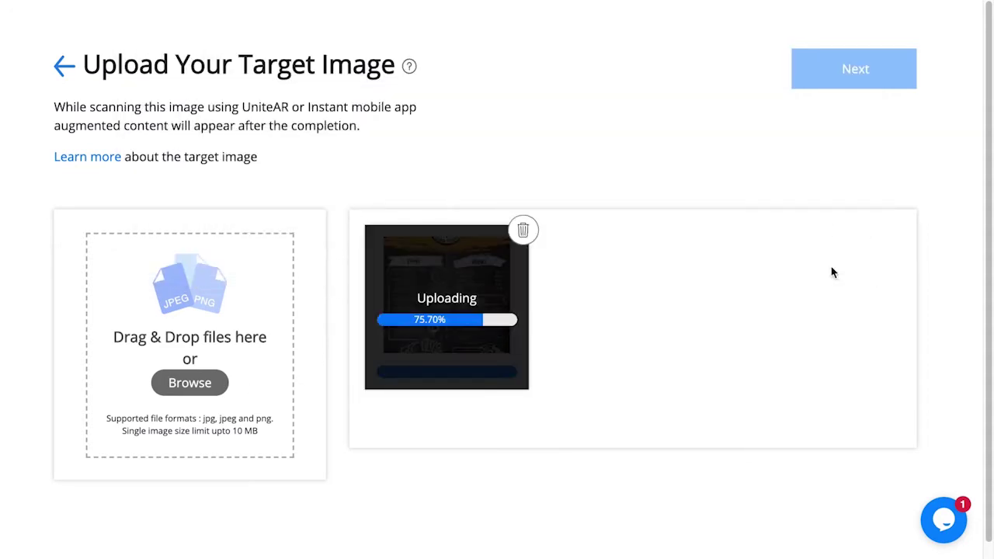
left_click(841, 71)
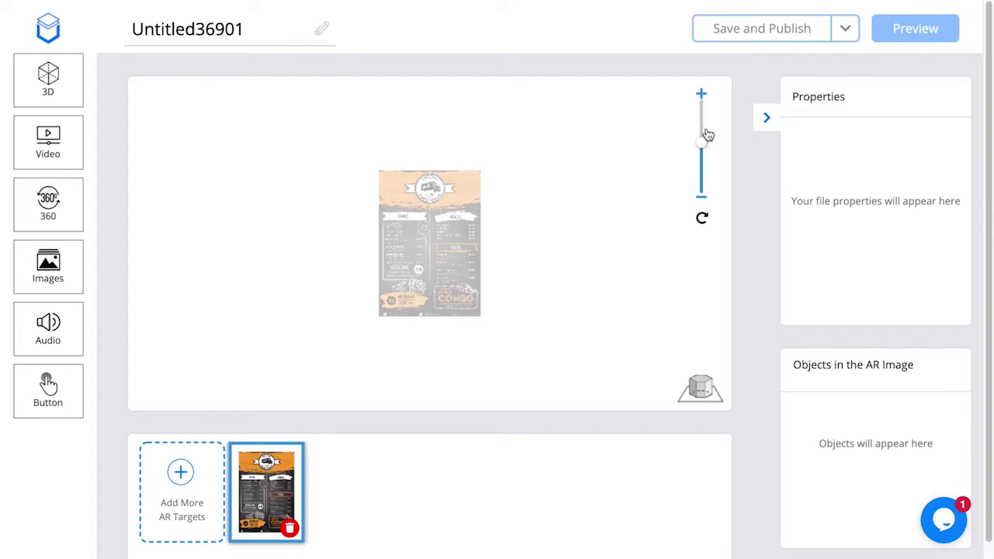
Zoom the canvas in on the menu image, then view and close the 3D model upload page.
left_click_drag(703, 147, 706, 124)
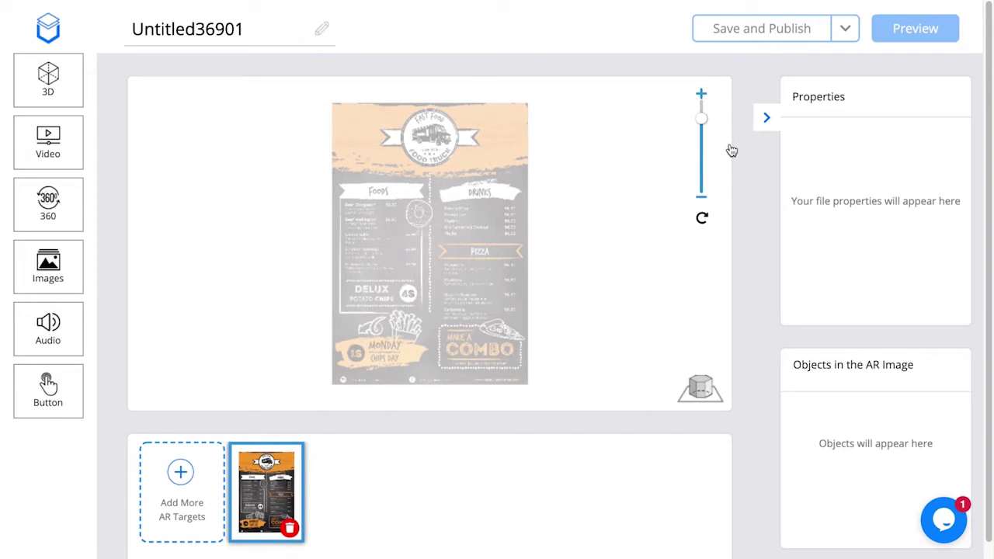
left_click(69, 87)
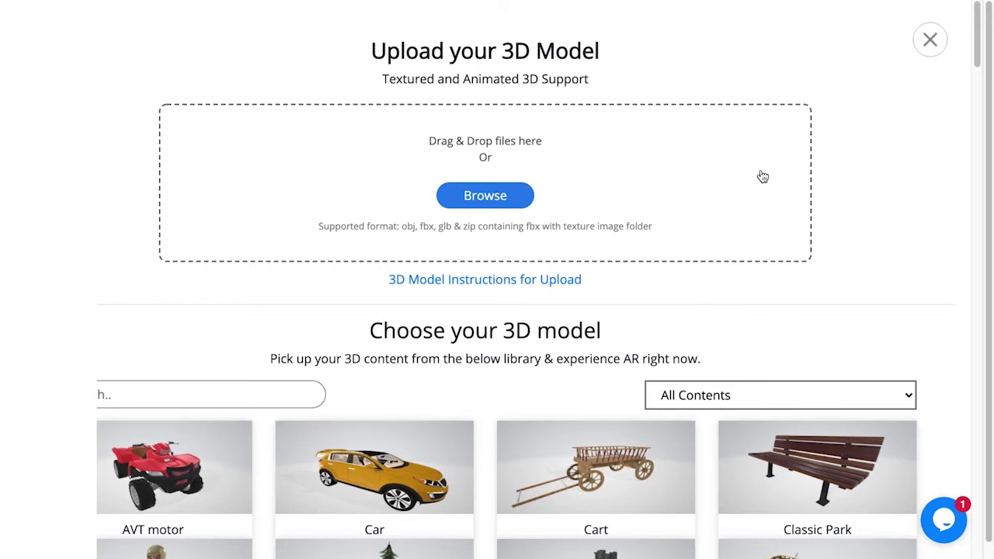
left_click(932, 38)
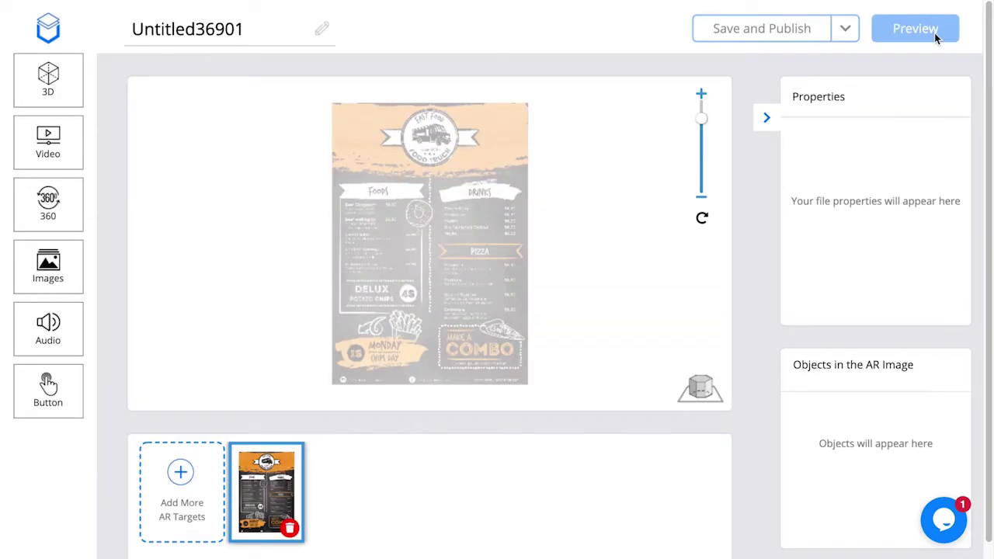
left_click(70, 154)
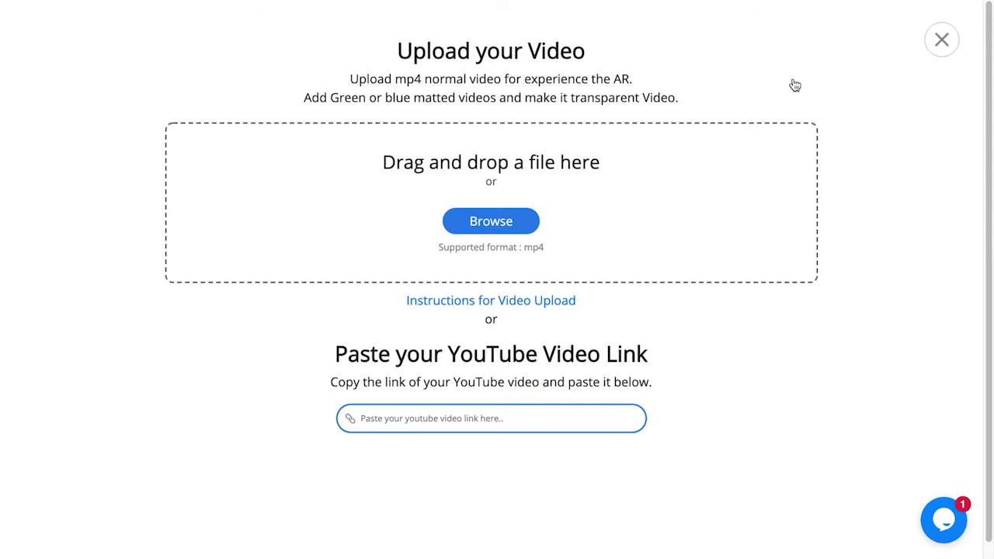
left_click(942, 39)
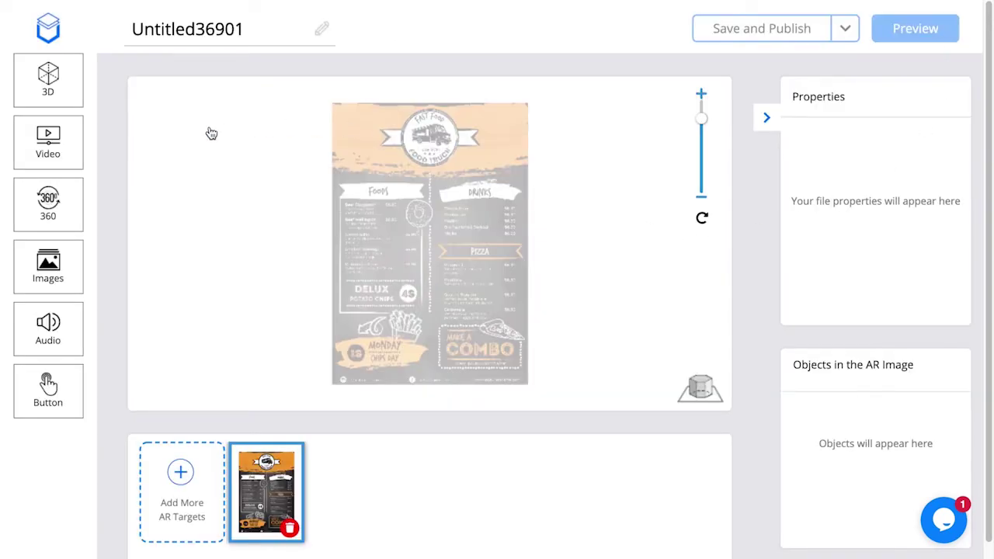
left_click(65, 203)
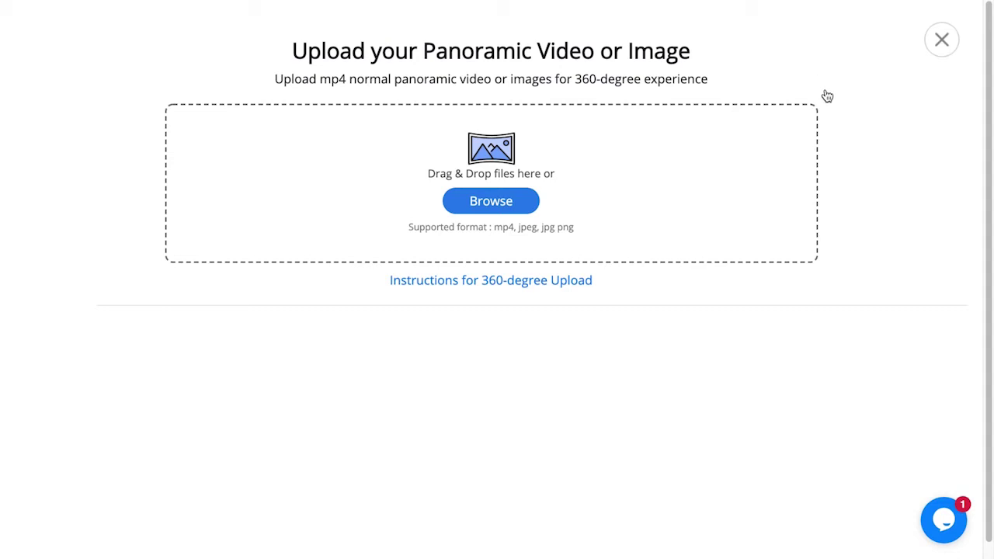
left_click(941, 40)
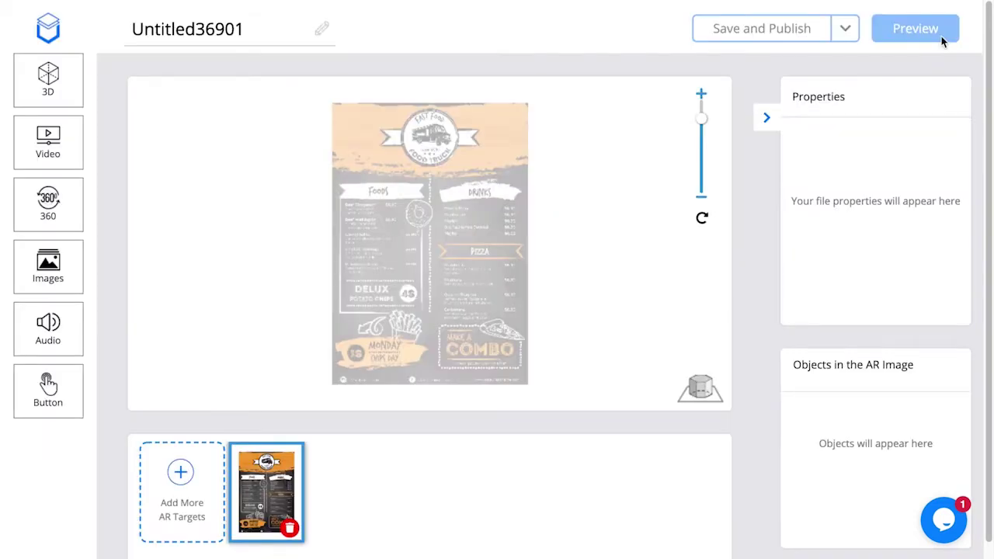
Look at the slideshow-images and audio (wav, mp3) upload pages, closing each to return to the editor.
left_click(51, 272)
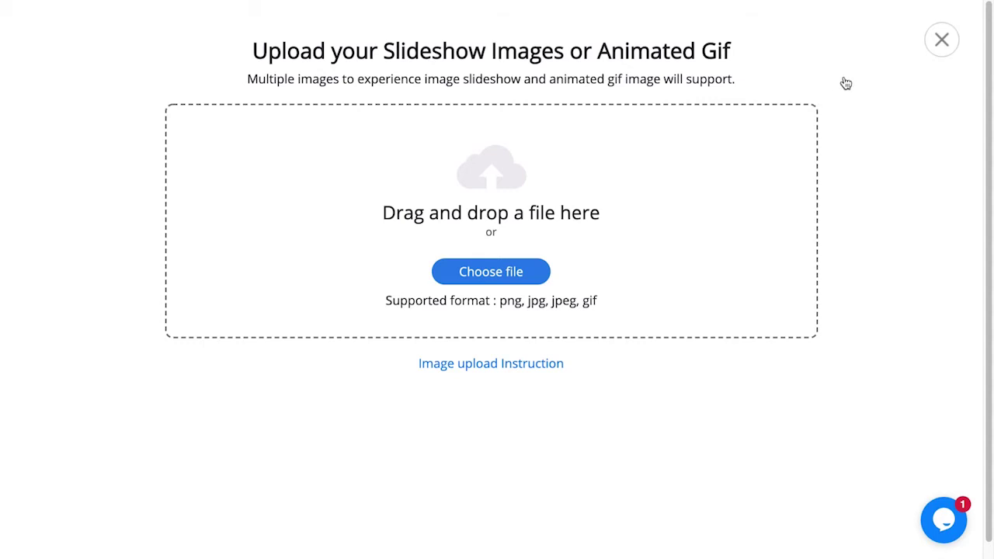
left_click(940, 42)
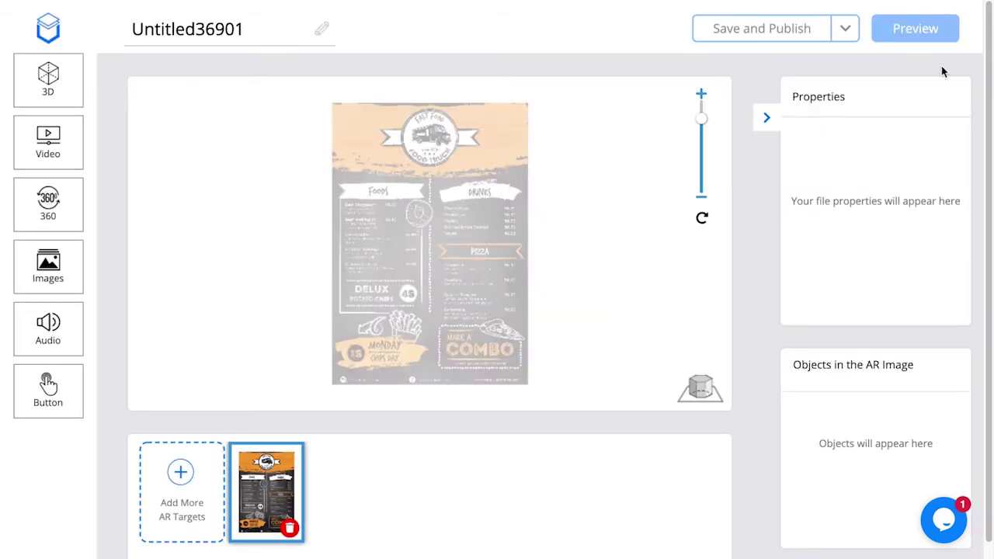
left_click(67, 316)
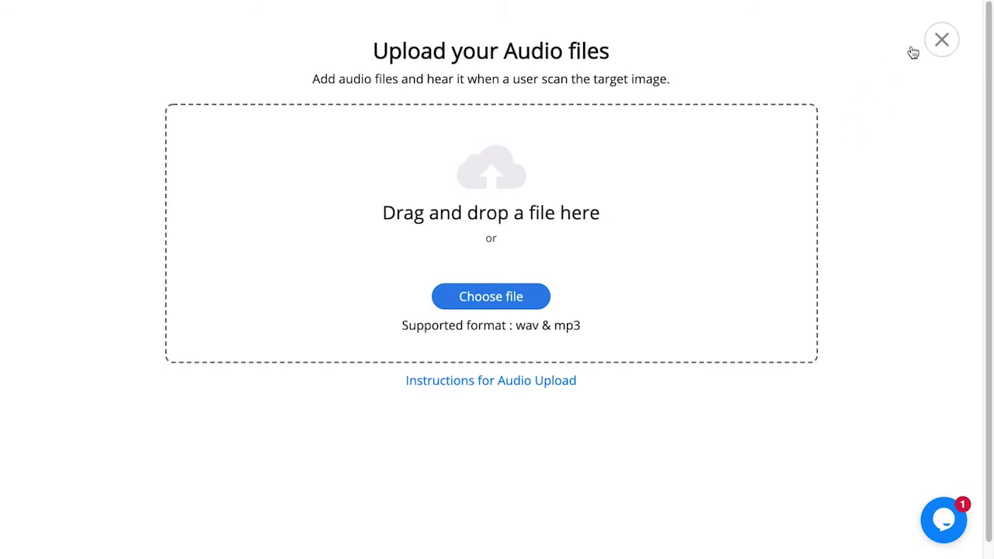
left_click(940, 39)
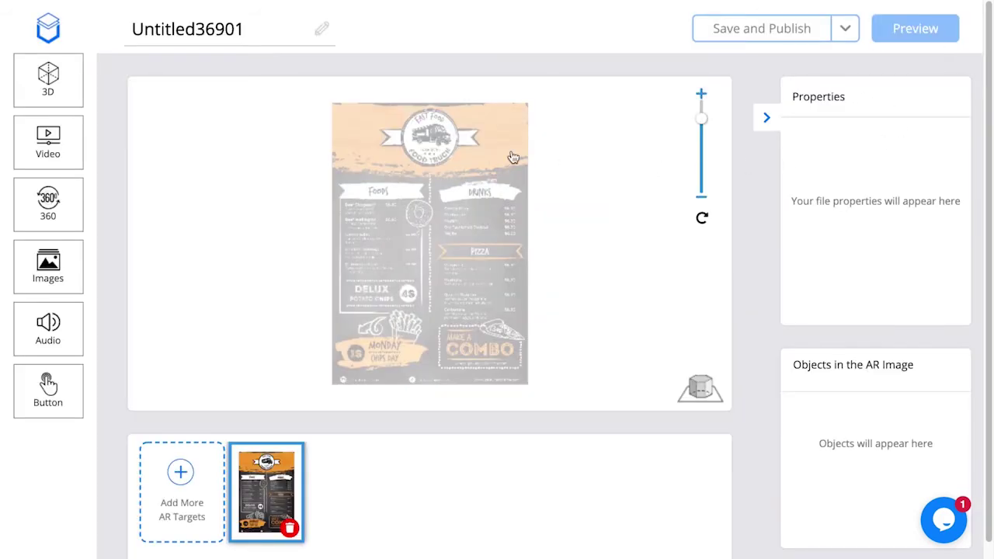
left_click(48, 387)
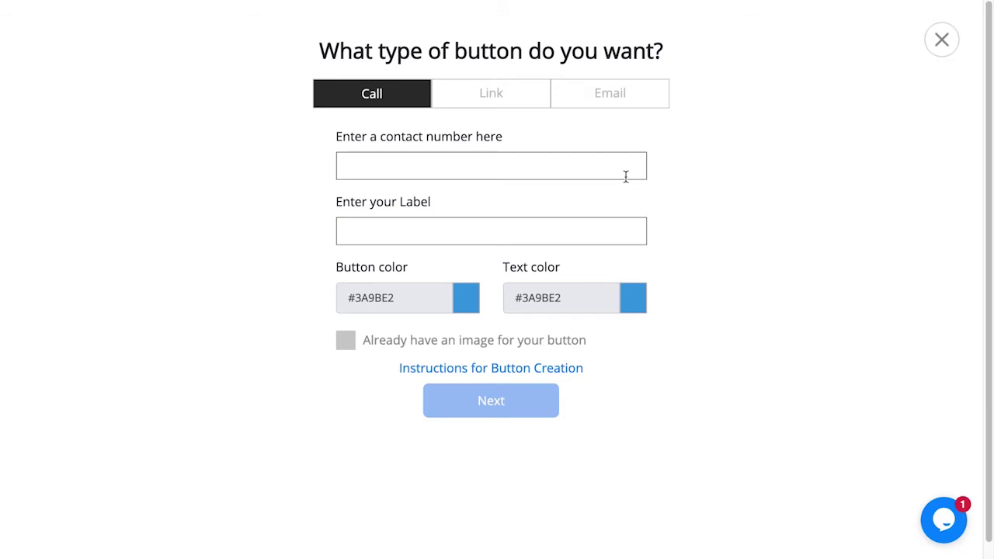
left_click(499, 100)
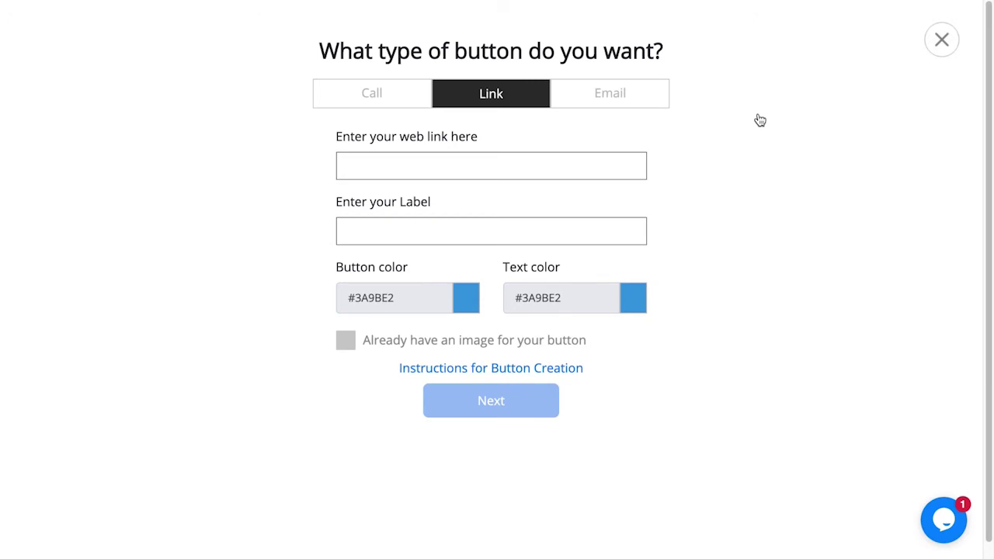
left_click(640, 98)
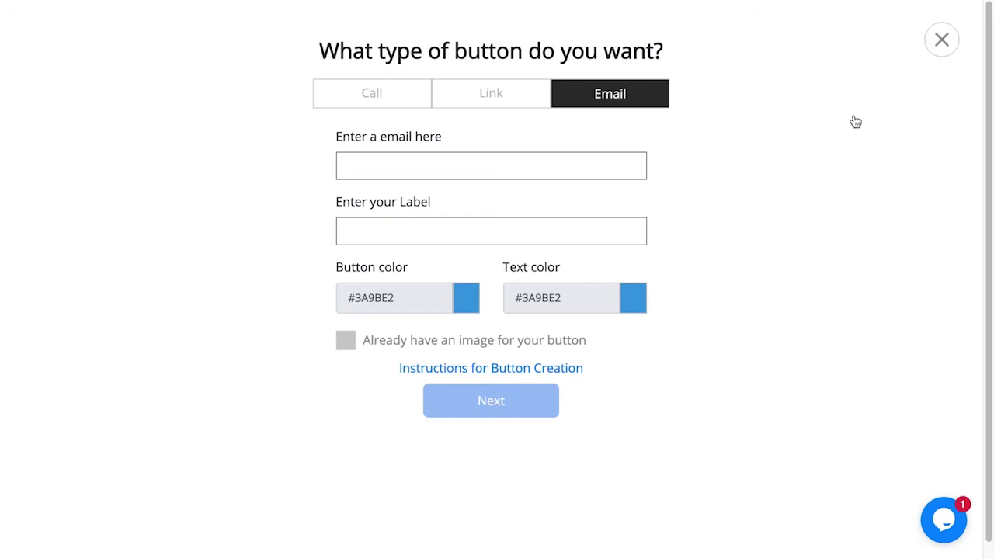
left_click(939, 39)
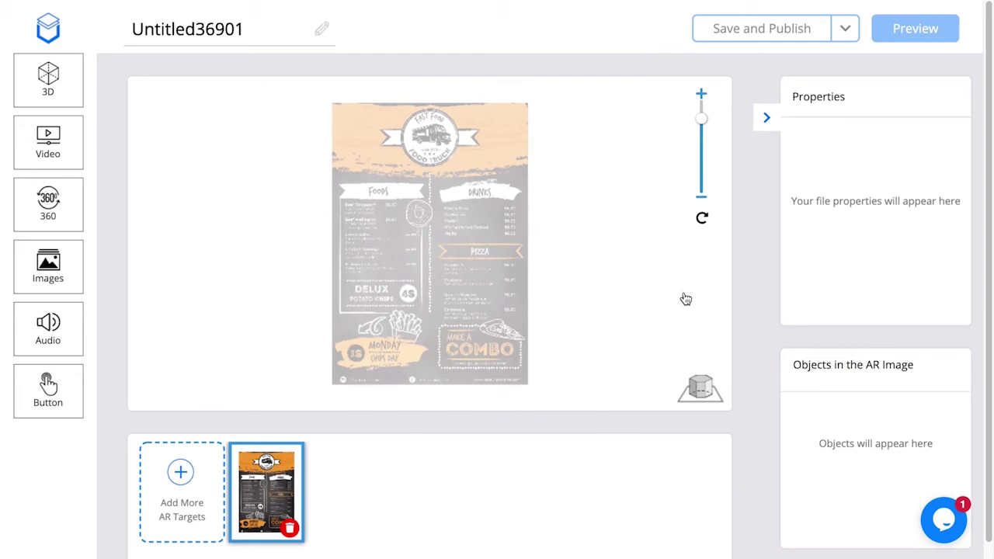
Upload Foods.glb as a 3D model placed over the menu target.
left_click(58, 81)
left_click(497, 199)
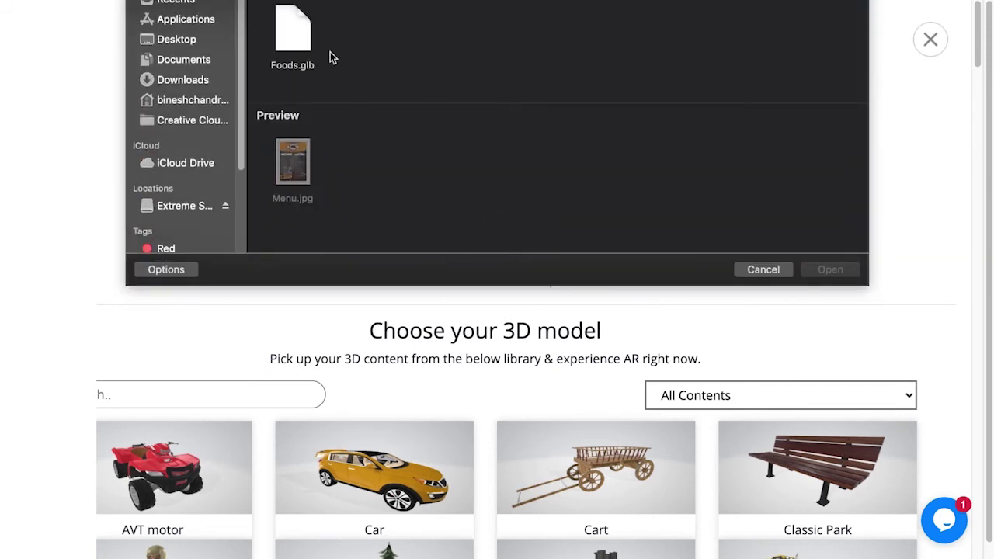
left_click(294, 31)
left_click(825, 272)
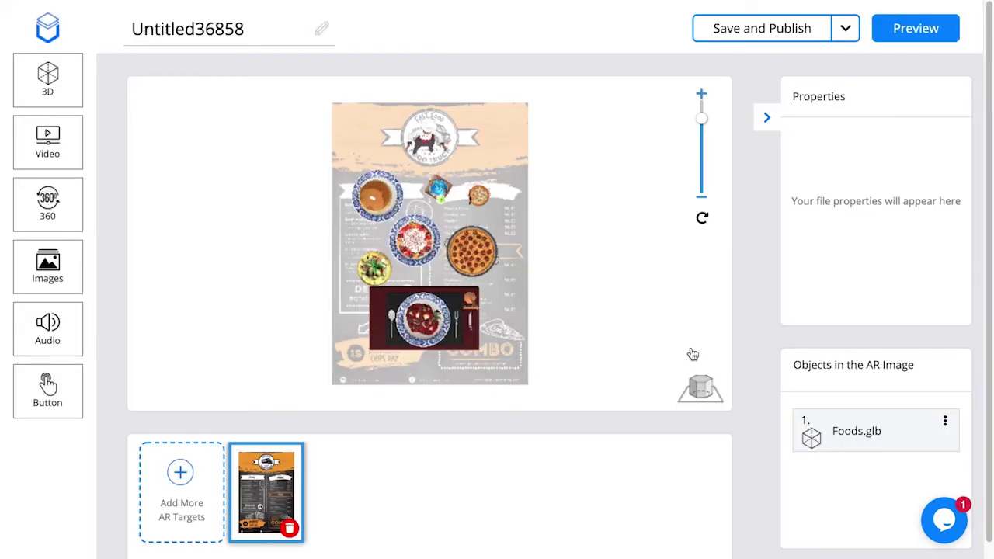
Scale Foods.glb to about 1.35 with Z position at minimum so the dishes cover the menu.
left_click(432, 295)
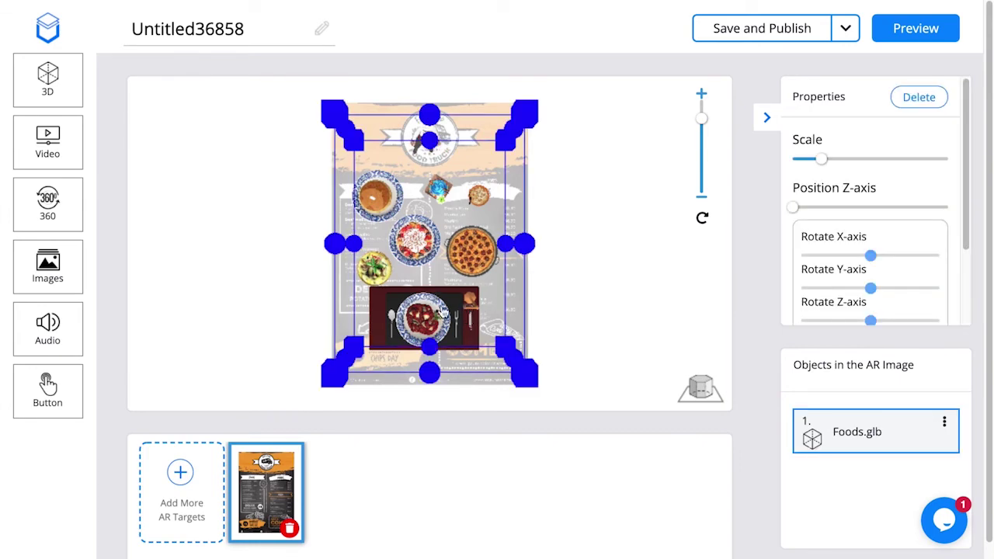
left_click(701, 390)
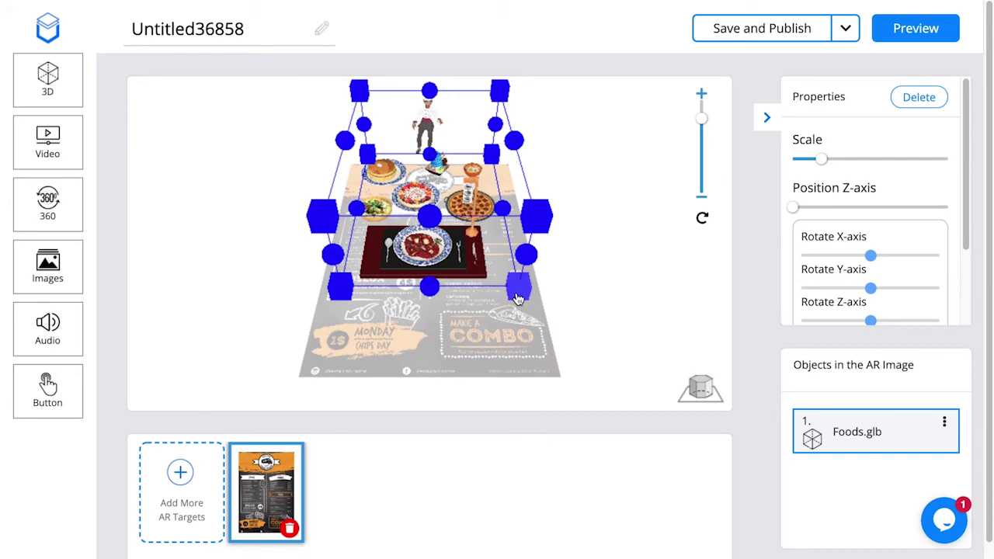
left_click_drag(519, 287, 548, 332)
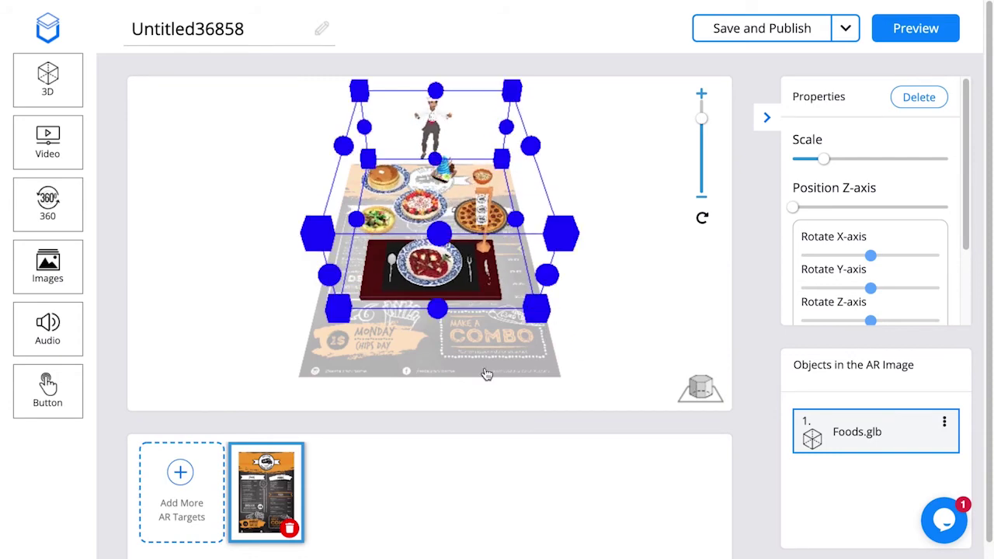
left_click_drag(337, 311, 314, 337)
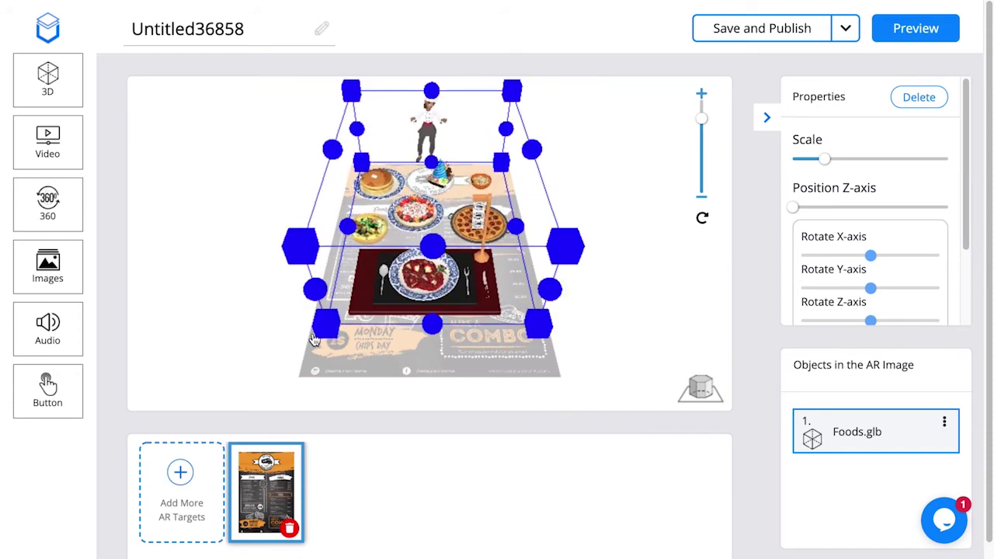
left_click_drag(793, 207, 817, 207)
left_click_drag(831, 164, 827, 162)
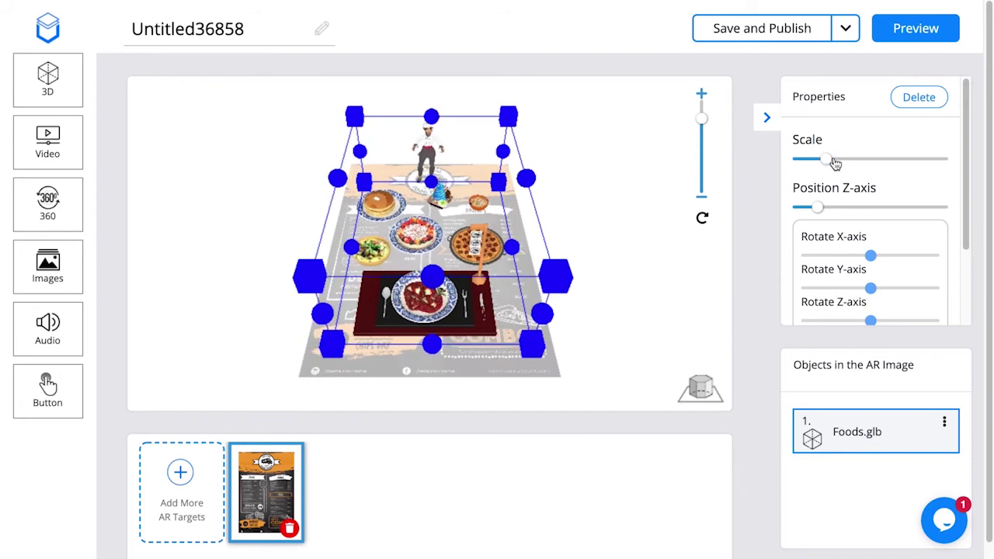
left_click(707, 386)
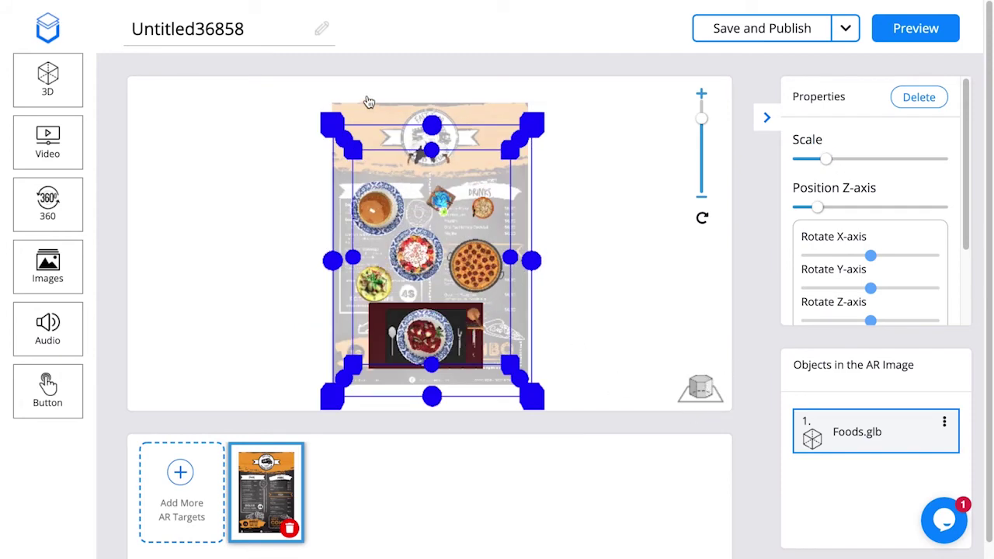
left_click_drag(330, 117, 309, 115)
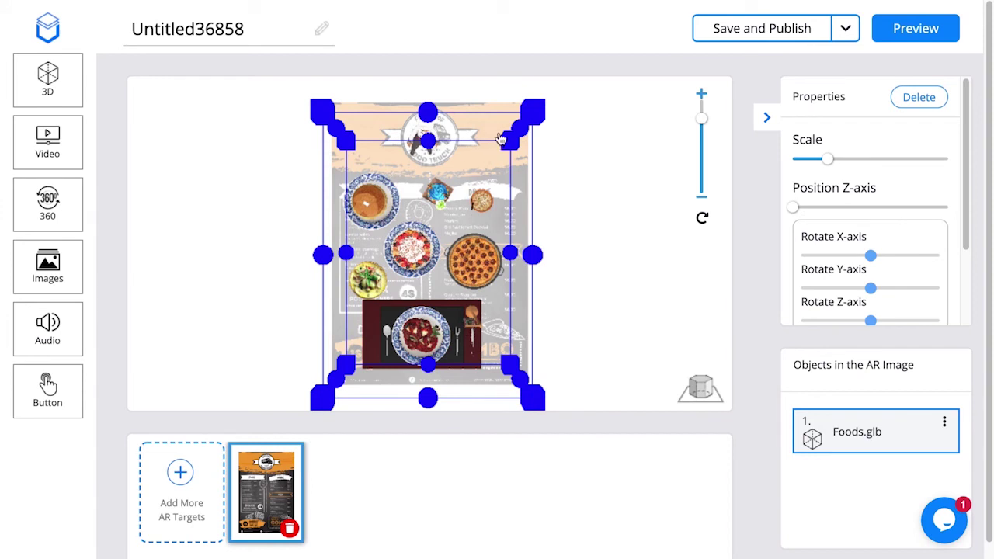
left_click_drag(535, 111, 541, 100)
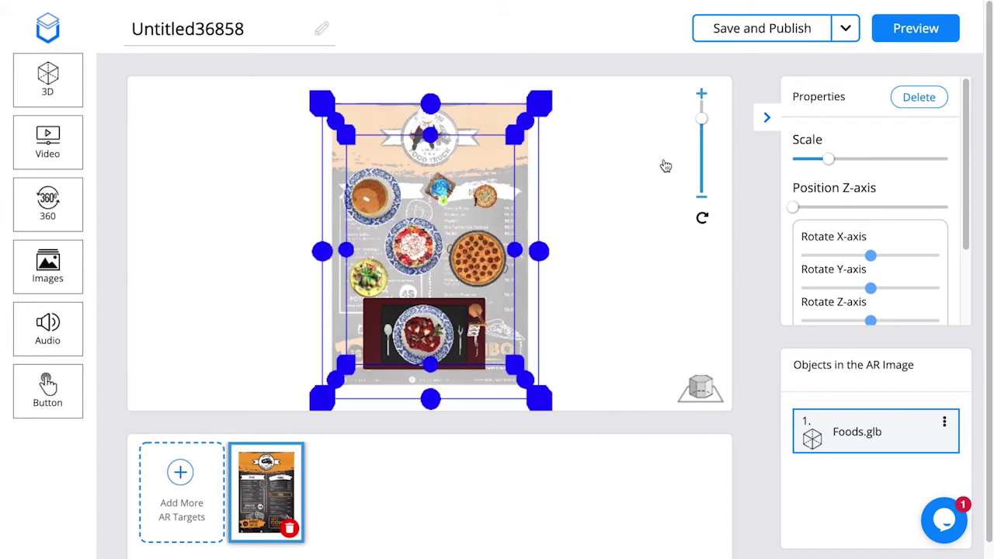
left_click(650, 232)
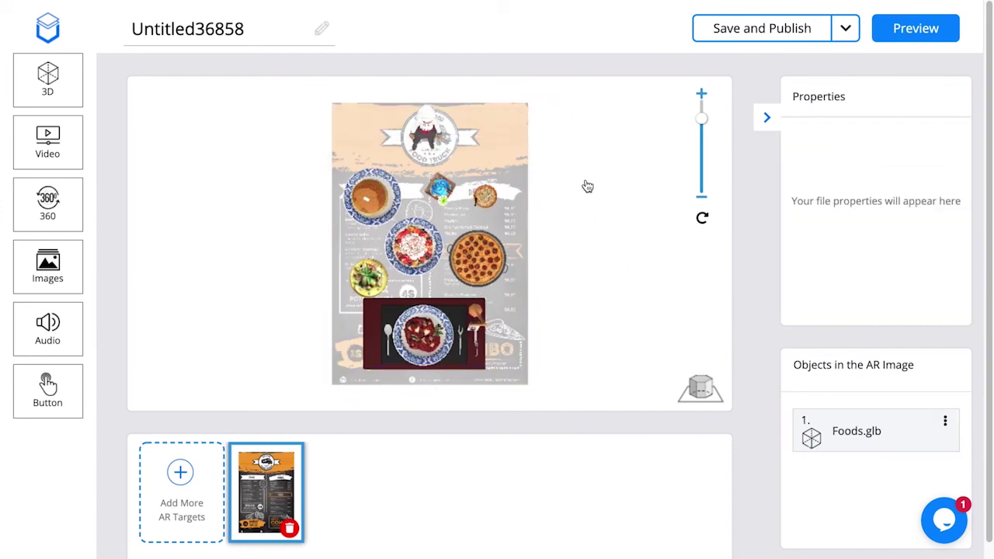
Save and publish the Untitled36901 AR project.
left_click(740, 35)
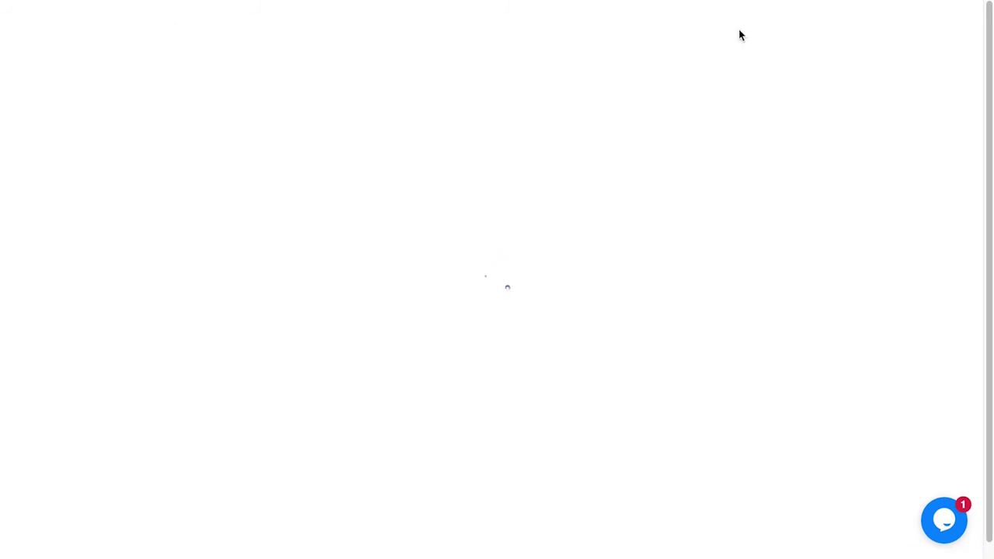